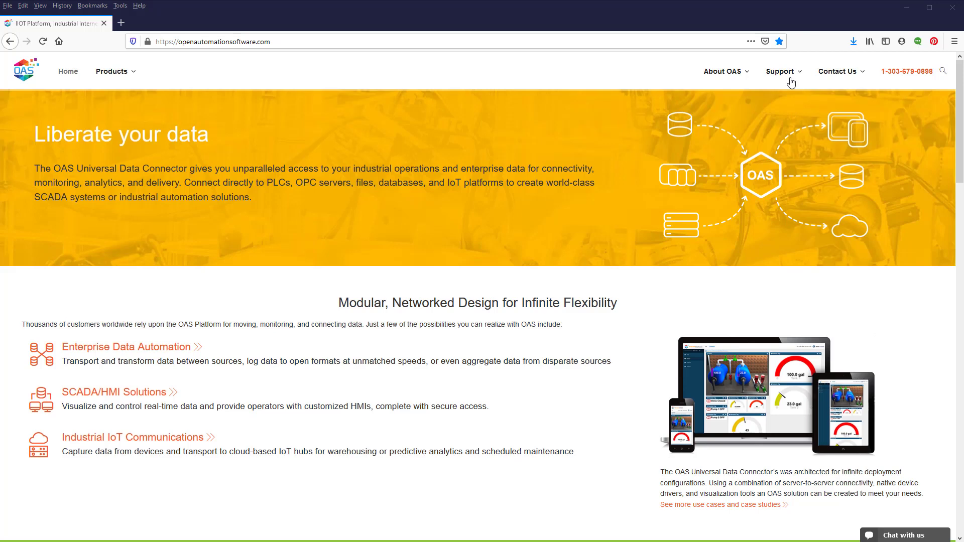
# - Open the Knowledge Base from the OAS website's Support menu
pyautogui.moveTo(786, 75)
pyautogui.click(781, 97)
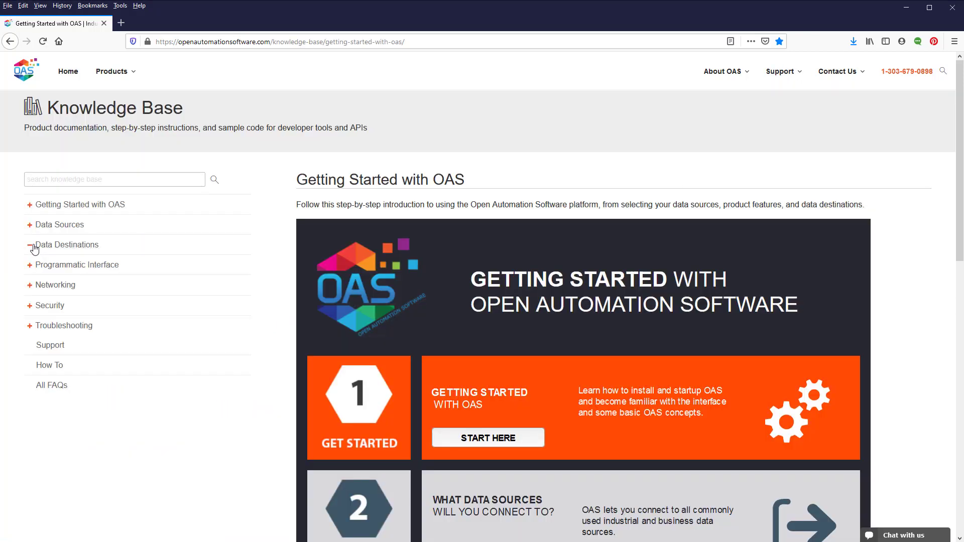
# - Open the Getting Started – MQTT Broker article under Data Destinations > MQTT Broker
pyautogui.click(30, 246)
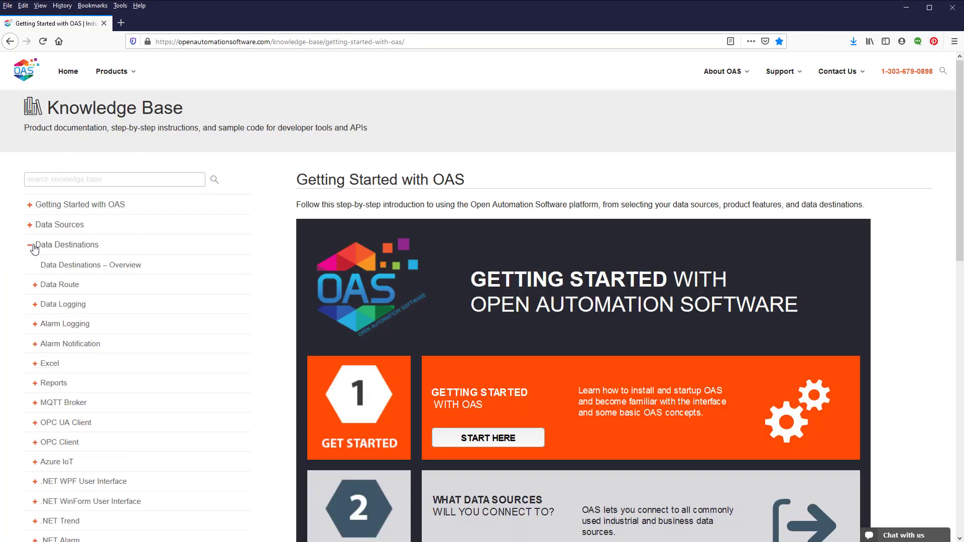
pyautogui.click(33, 404)
pyautogui.click(75, 425)
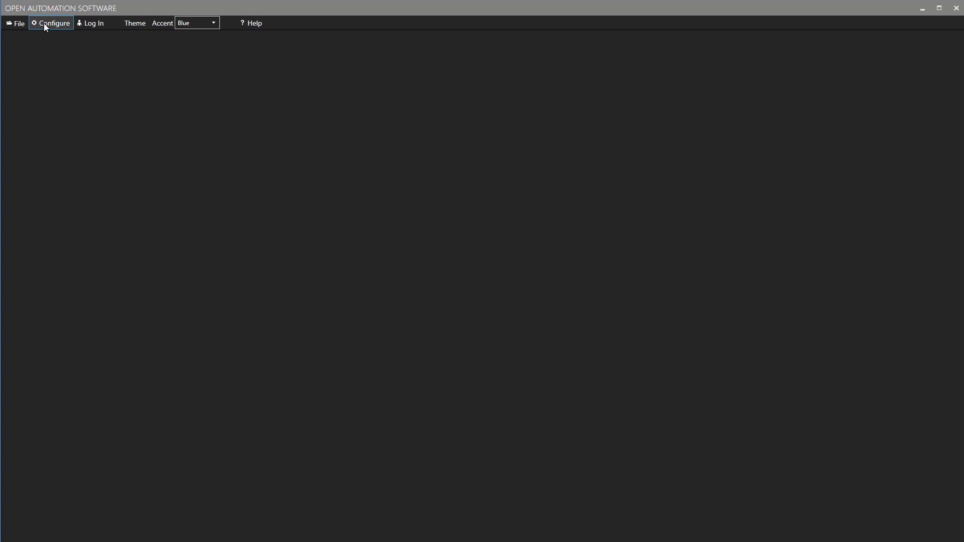
# - Open the License page and select the opcweb.com network node to load its license
pyautogui.click(44, 23)
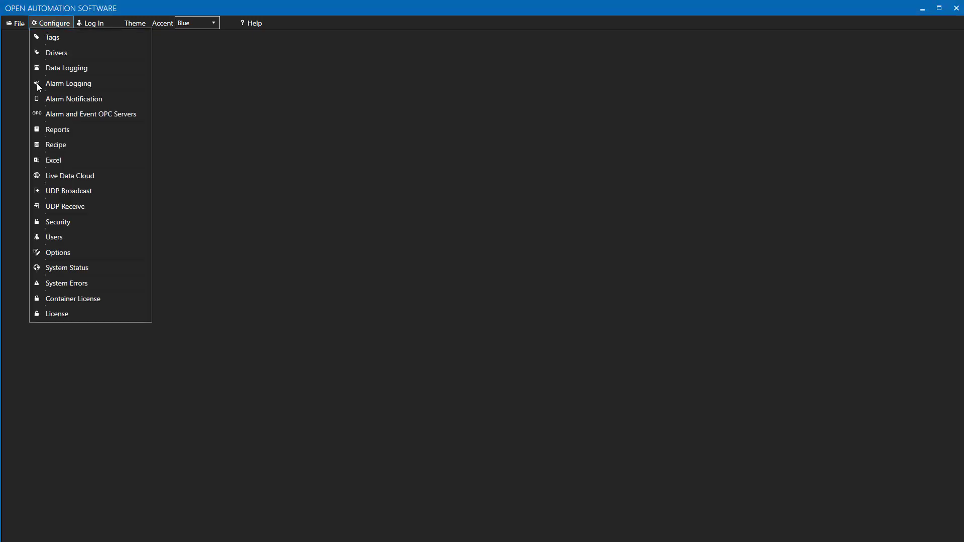
pyautogui.click(46, 316)
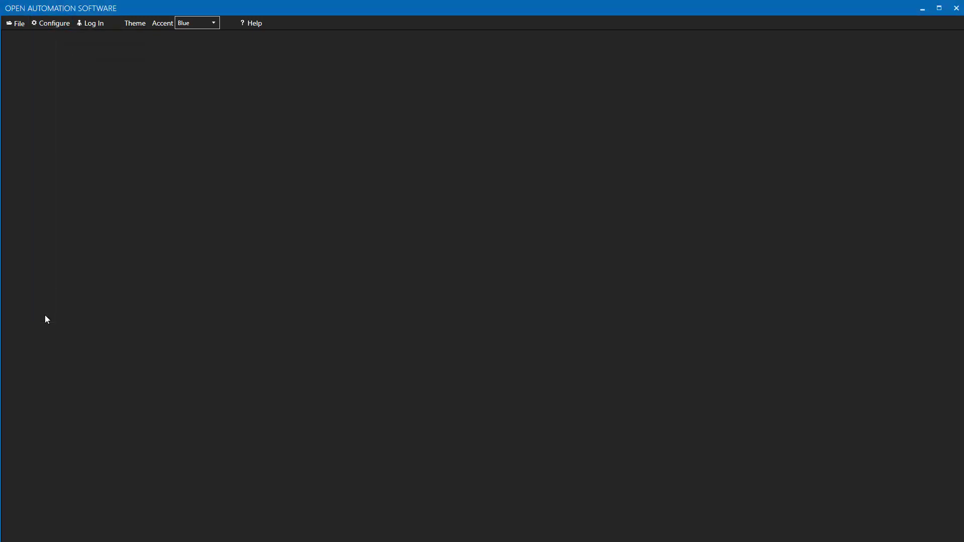
pyautogui.click(788, 88)
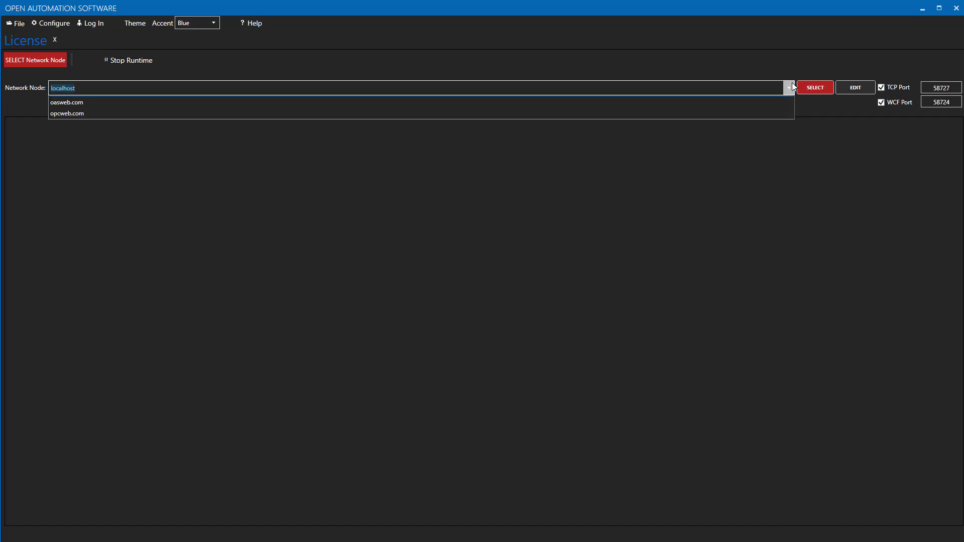
pyautogui.click(367, 124)
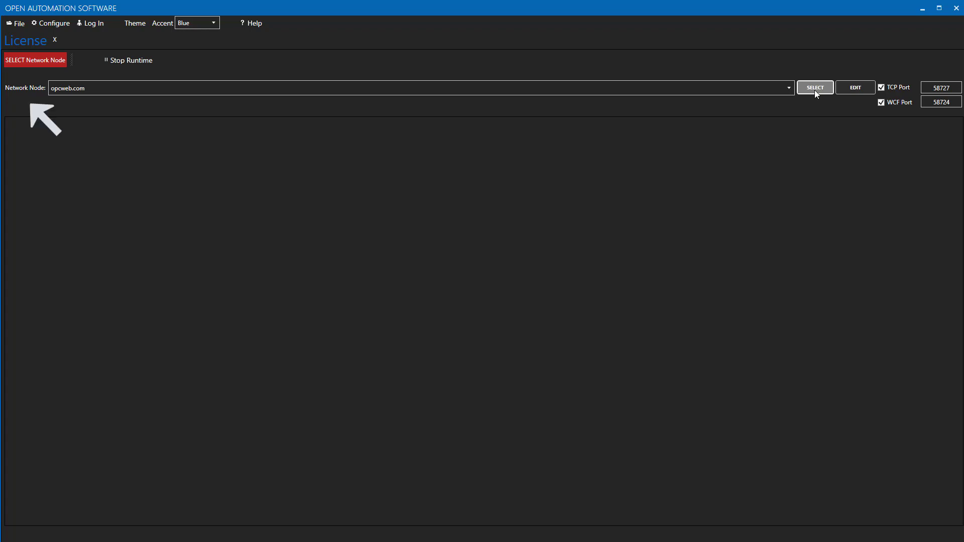
pyautogui.click(814, 90)
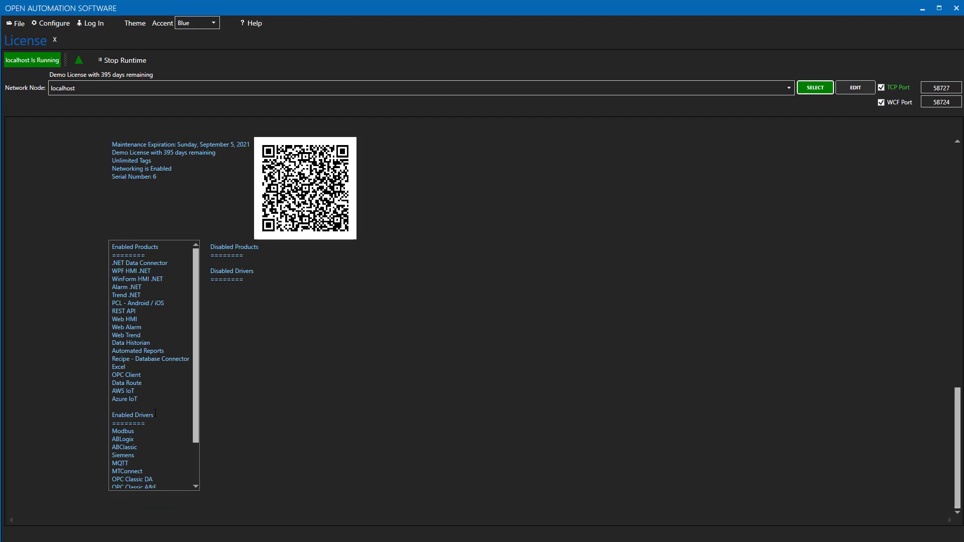
# - Review the Options page's MQTT Broker settings: broker port 1883 and SSL port 8883
pyautogui.click(55, 24)
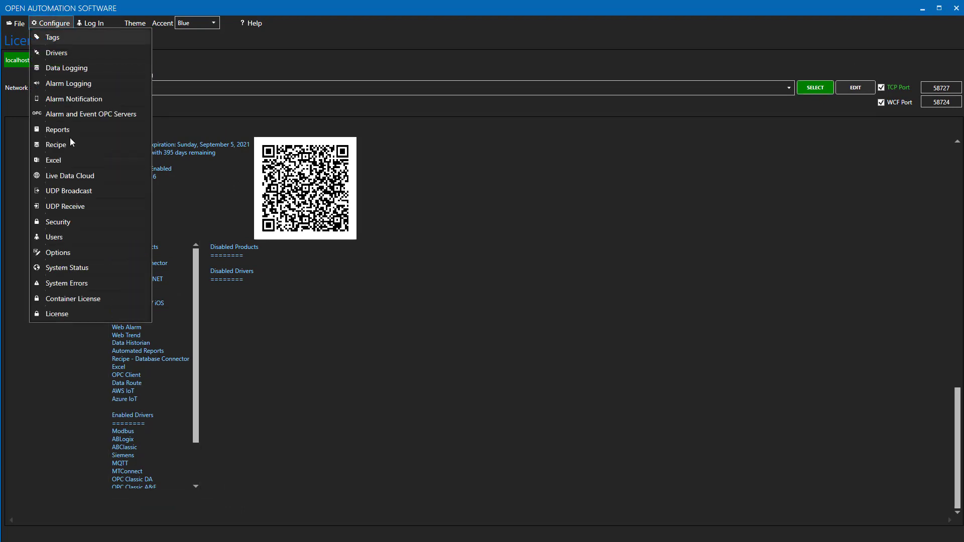
pyautogui.click(68, 253)
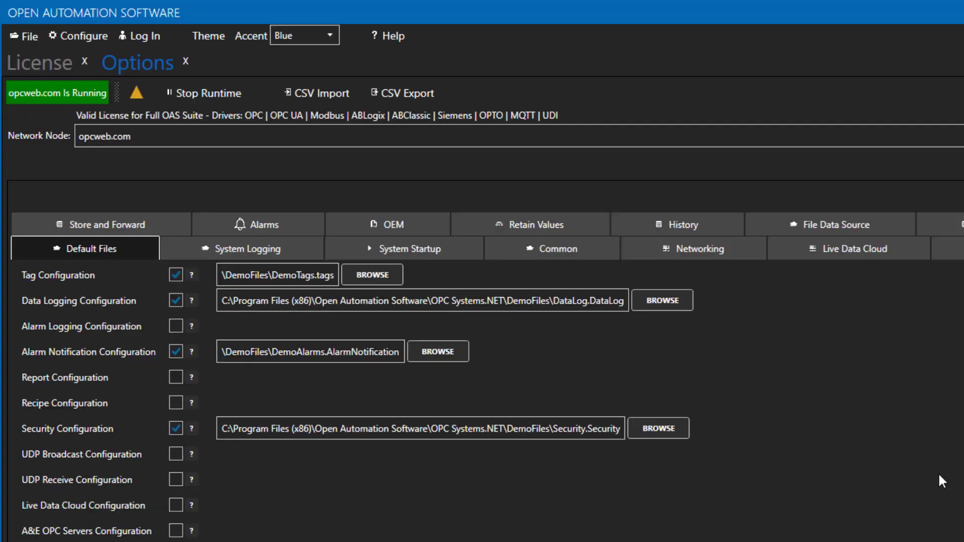
pyautogui.click(949, 248)
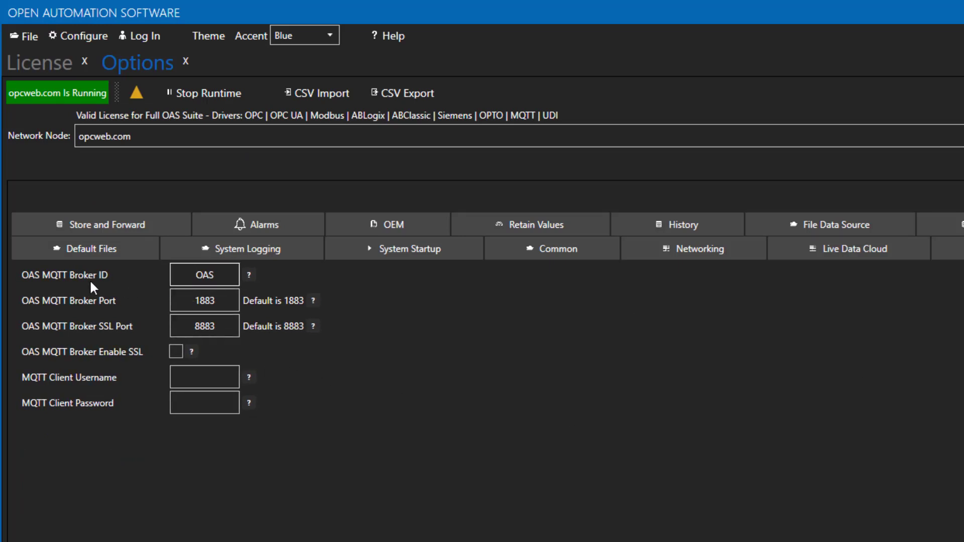
pyautogui.click(196, 300)
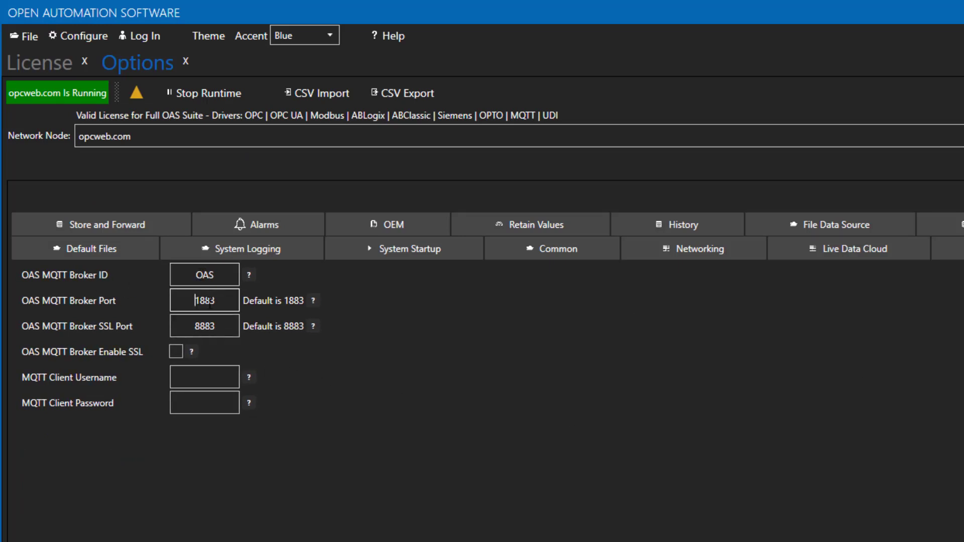
pyautogui.doubleClick(208, 301)
pyautogui.click(211, 326)
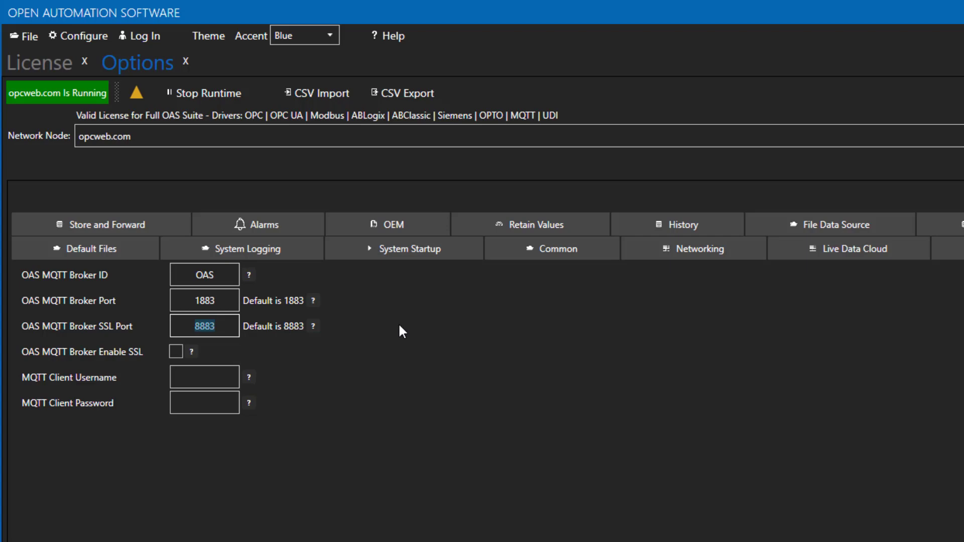
# - Enable SSL on the OAS MQTT broker and focus the private key password field
pyautogui.click(177, 351)
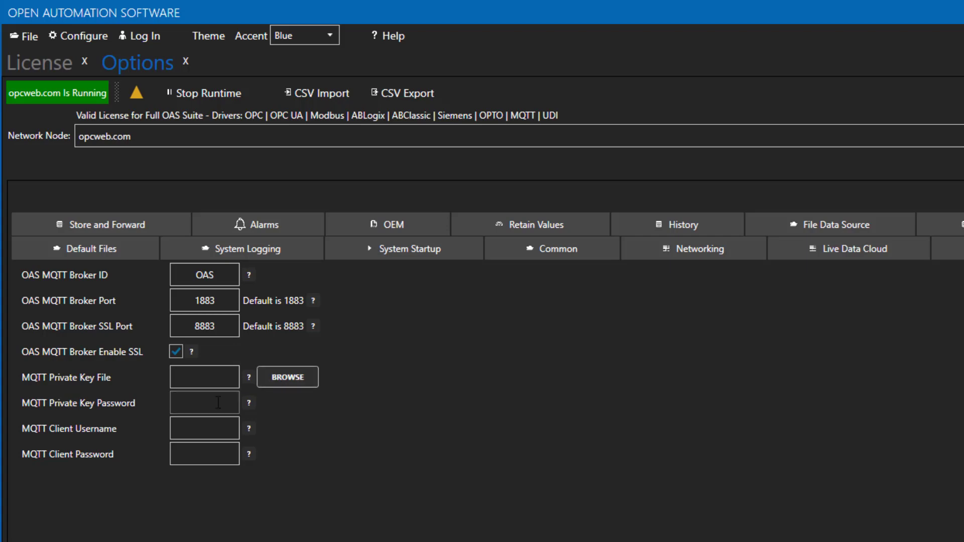
pyautogui.click(183, 402)
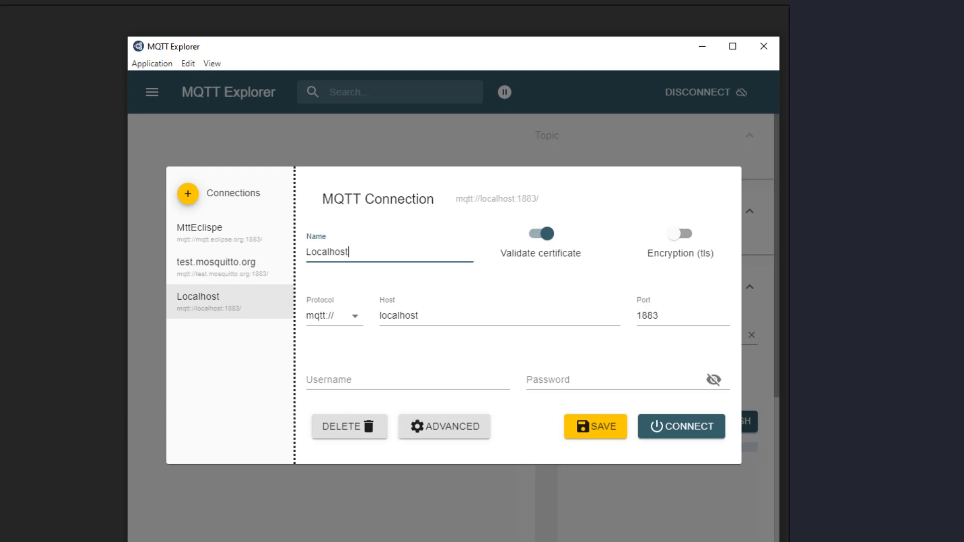
pyautogui.click(188, 193)
pyautogui.write('OAS')
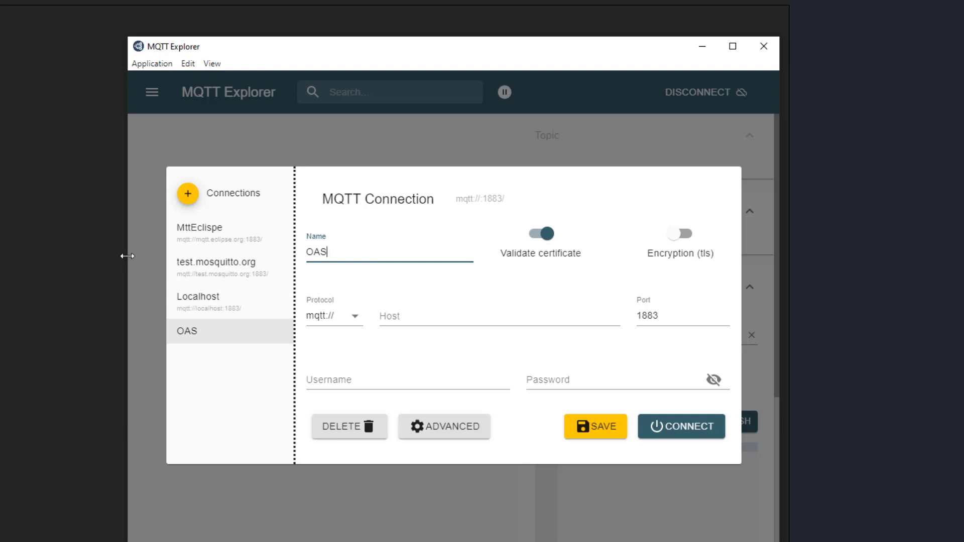
pyautogui.click(465, 309)
pyautogui.write('www.o')
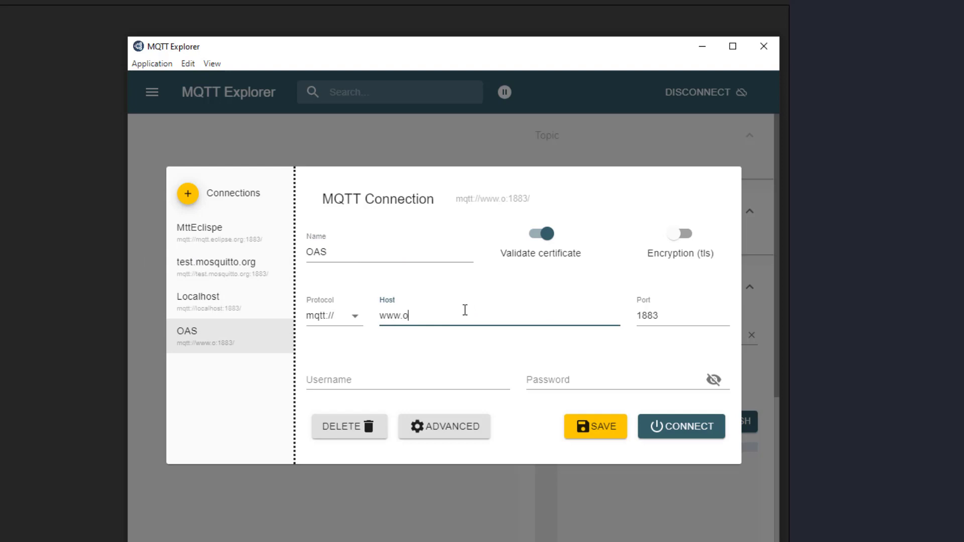
pyautogui.write('pcweb.com')
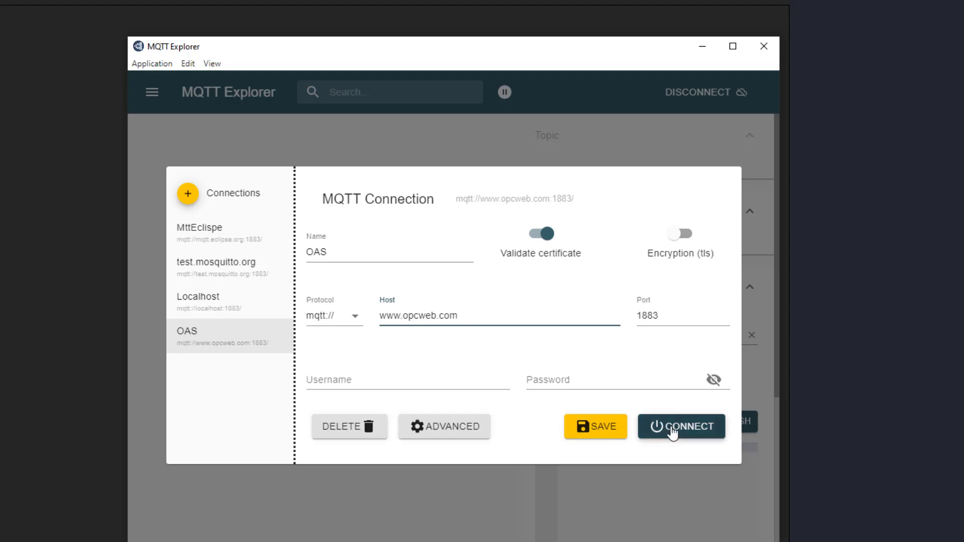
pyautogui.click(614, 432)
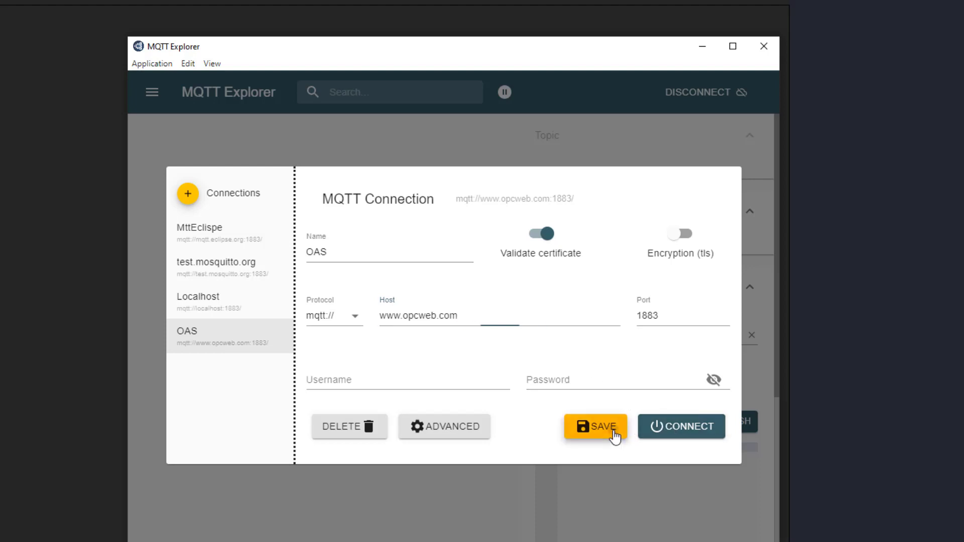
# - Remove the # and $SYS/# subscriptions and enter the topic Ramp.Value
pyautogui.click(429, 427)
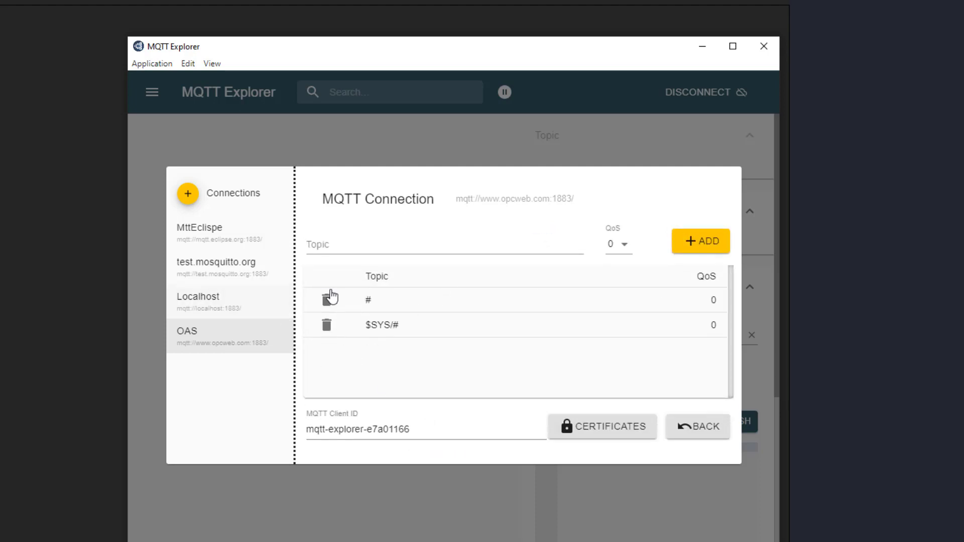
pyautogui.click(326, 300)
pyautogui.click(326, 300)
pyautogui.click(355, 250)
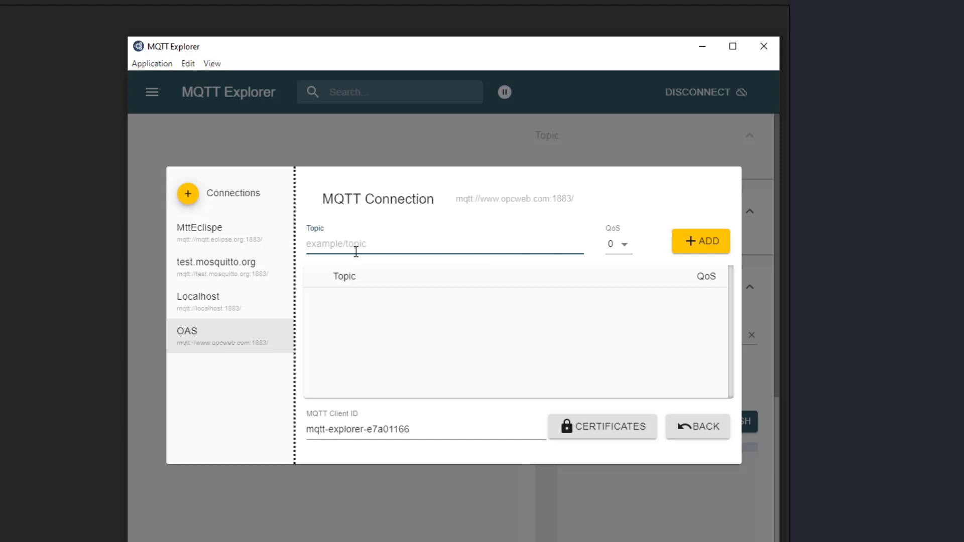
pyautogui.write('Ramp.Value')
# - Edit the topic to Ramp.DataType, then to Ramp.TrendPoint
pyautogui.doubleClick(356, 252)
pyautogui.write('A')
pyautogui.press('BackSpace')
pyautogui.write('DataType')
pyautogui.doubleClick(356, 251)
pyautogui.write('TrendPoint')
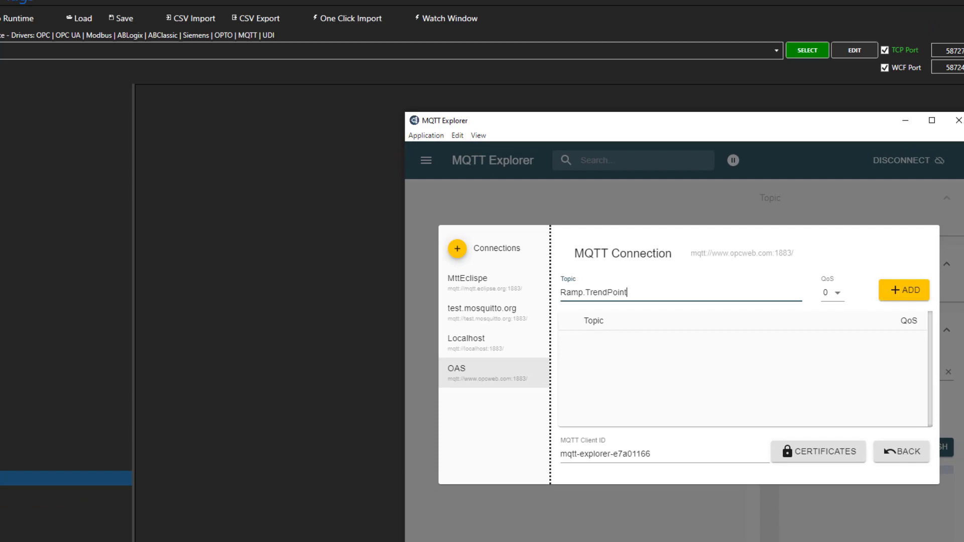
# - In OAS, expand the Alarms tag group and view the Active tag's properties
pyautogui.click(14, 455)
pyautogui.click(14, 452)
pyautogui.click(40, 464)
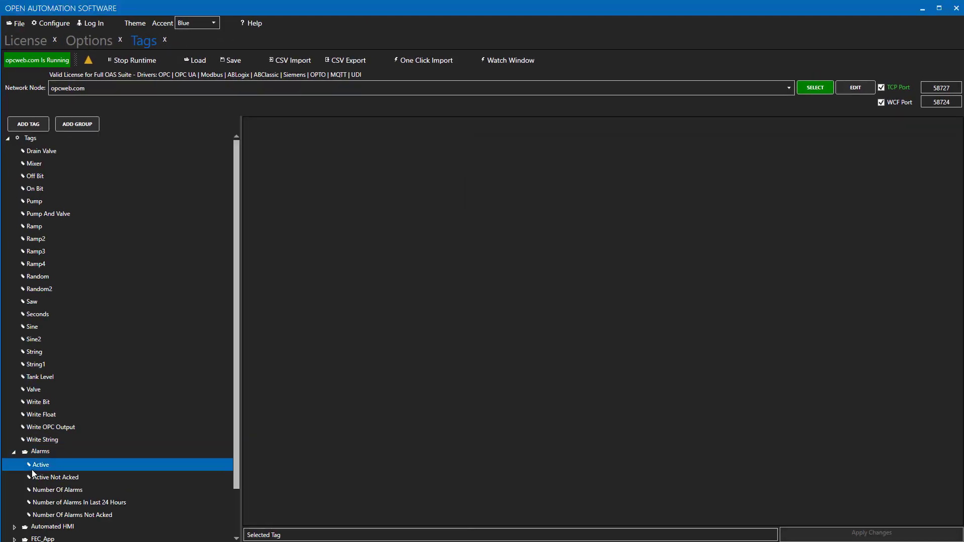
# - Enter topic Alarms.Active.Value, replace it with Ramp.Value, and add the subscription
pyautogui.hotkey('alt', 'Tab')
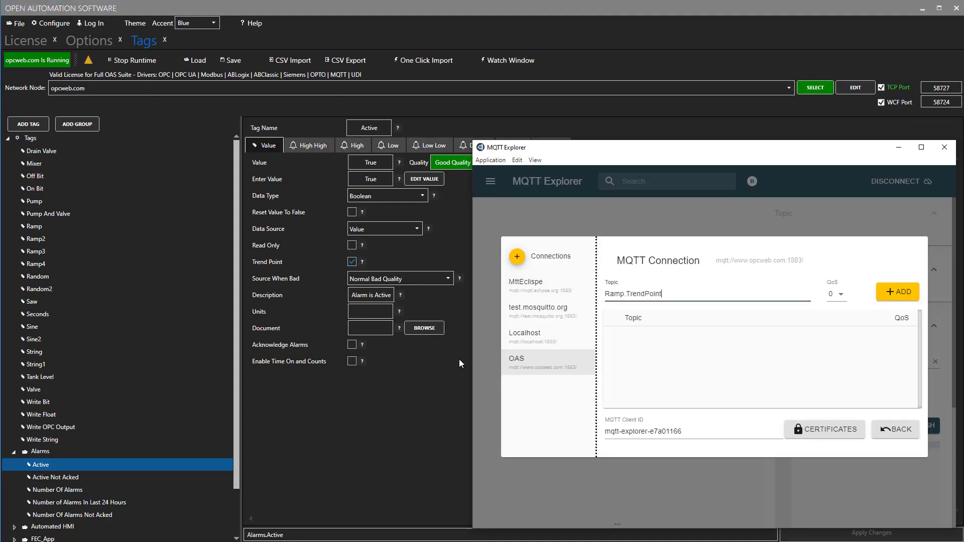
pyautogui.hotkey('ctrl', 'shift', 'Left')
pyautogui.hotkey('ctrl', 'shift', 'Left')
pyautogui.write('Al')
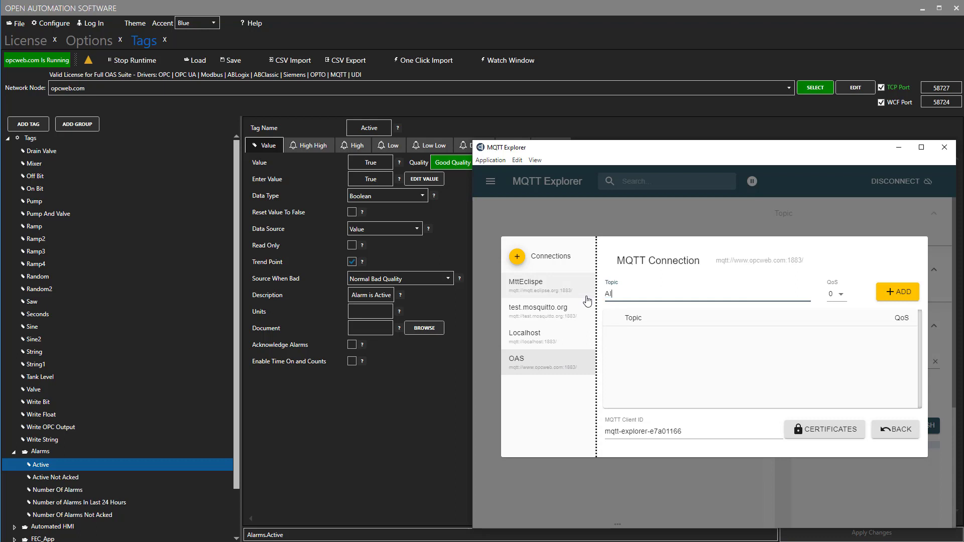
pyautogui.write('arms.Acti')
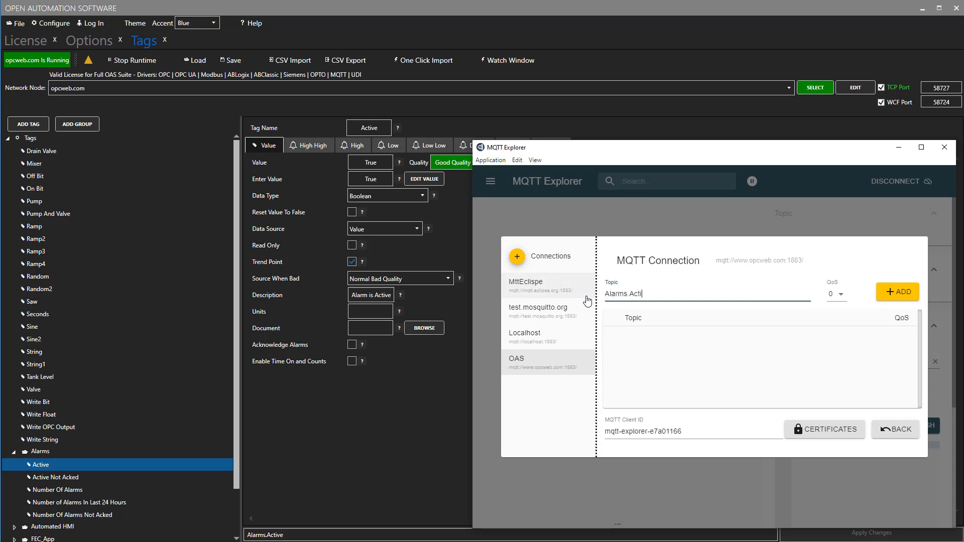
pyautogui.write('ve.Value')
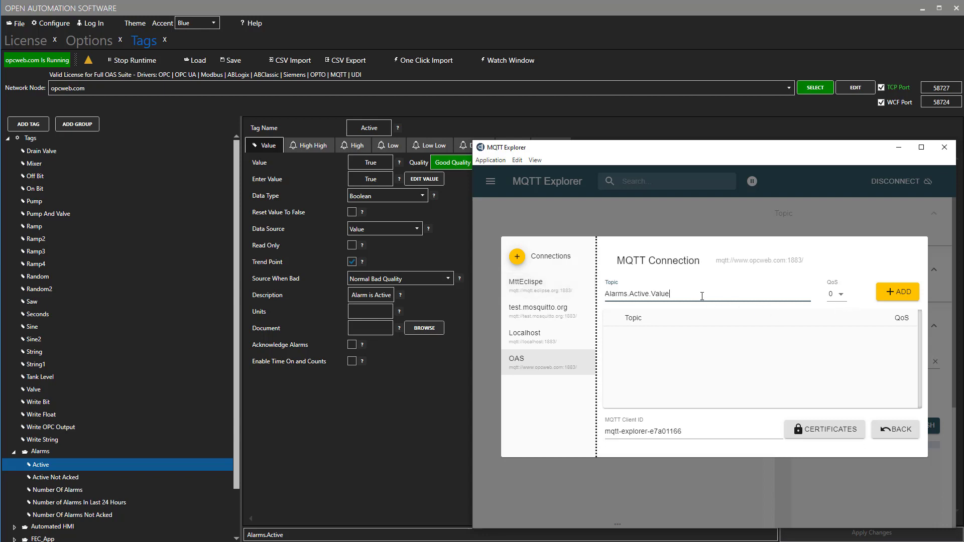
pyautogui.hotkey('ctrl', 'a')
pyautogui.write('Ramp.Value')
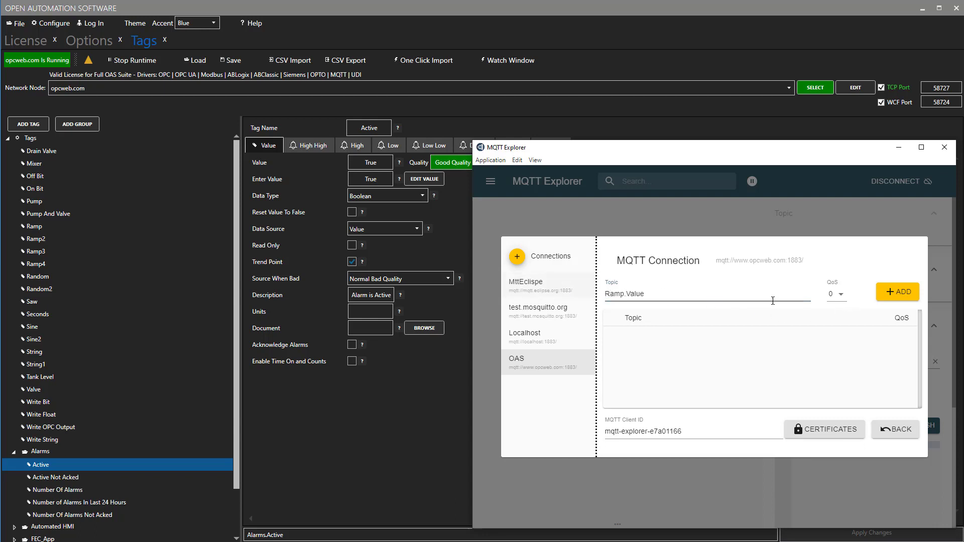
pyautogui.click(885, 298)
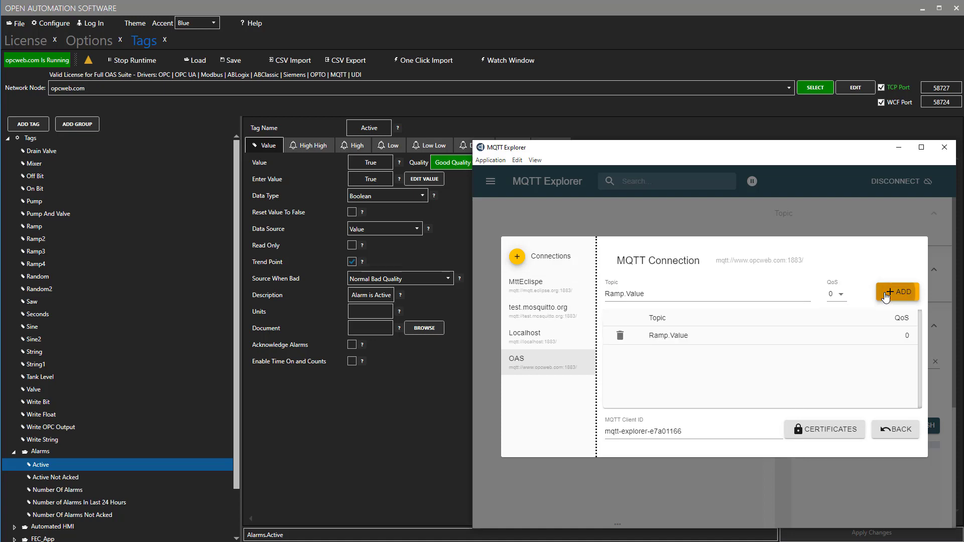
# - Connect to the OAS broker and watch Ramp.Value JSON updates arrive
pyautogui.click(890, 431)
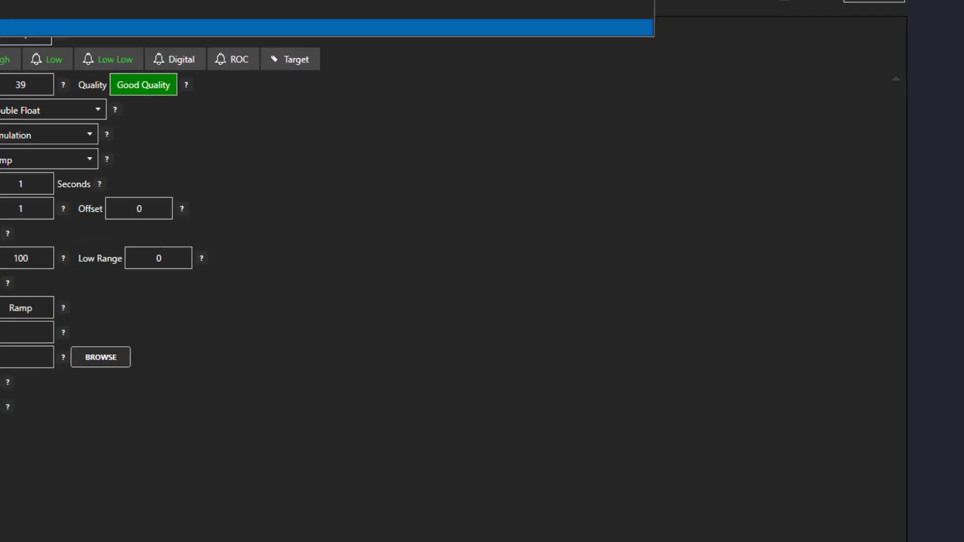
# - In OAS, select the localhost network node to list its tags
pyautogui.click(387, 90)
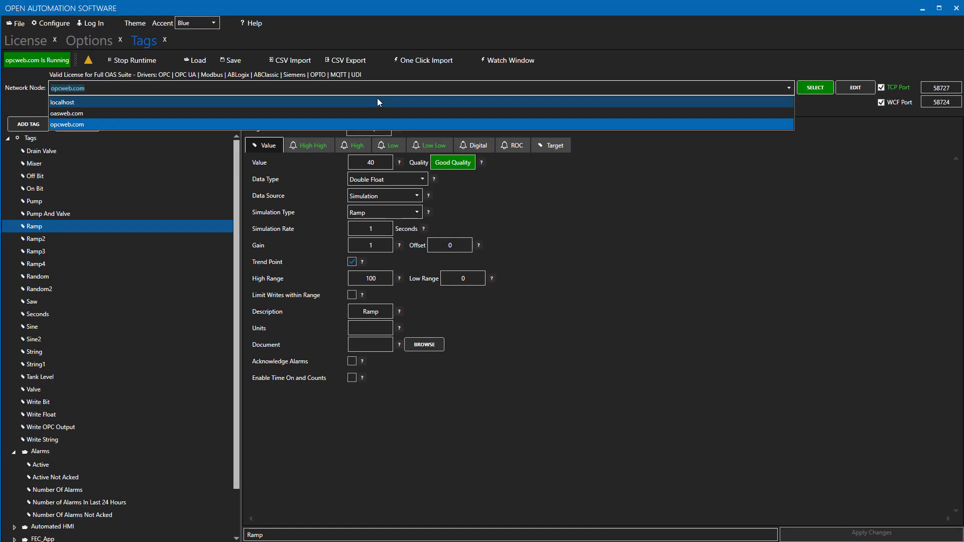
pyautogui.click(378, 98)
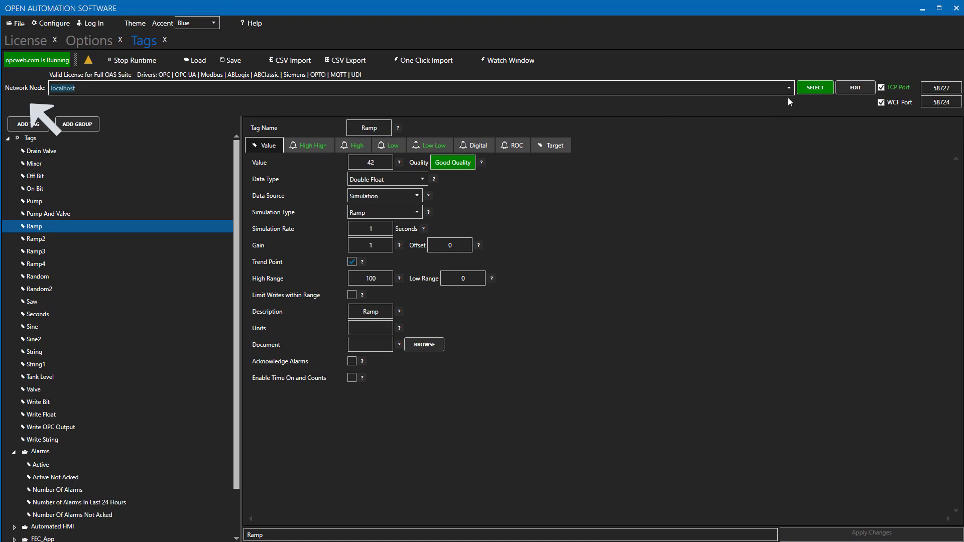
pyautogui.click(811, 87)
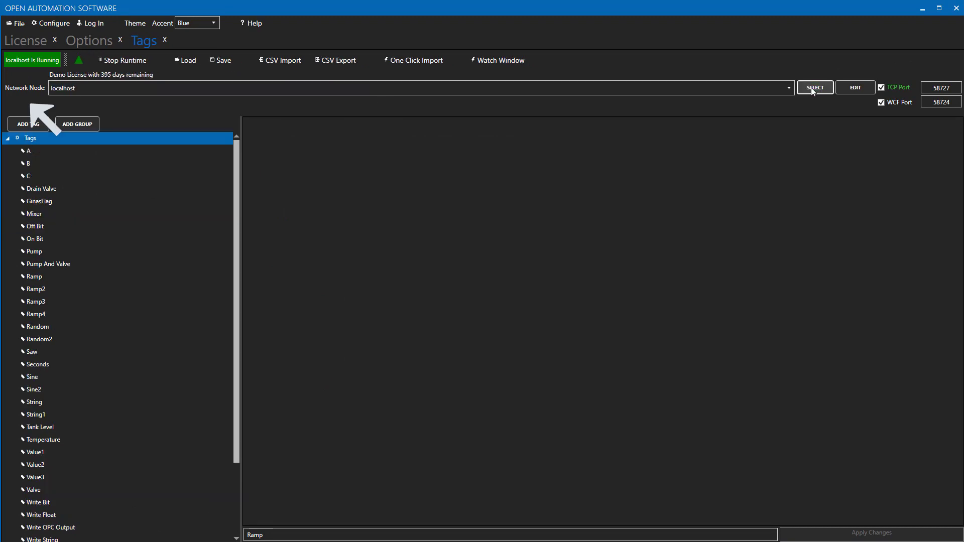
# - In MQTT Explorer, disconnect from OAS and connect to the saved Localhost broker
pyautogui.hotkey('alt', 'Tab')
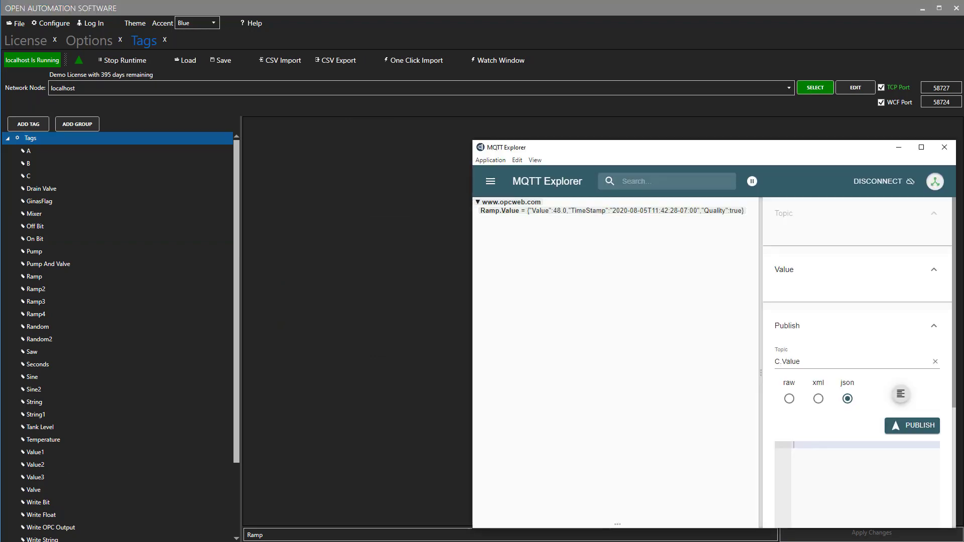
pyautogui.click(885, 190)
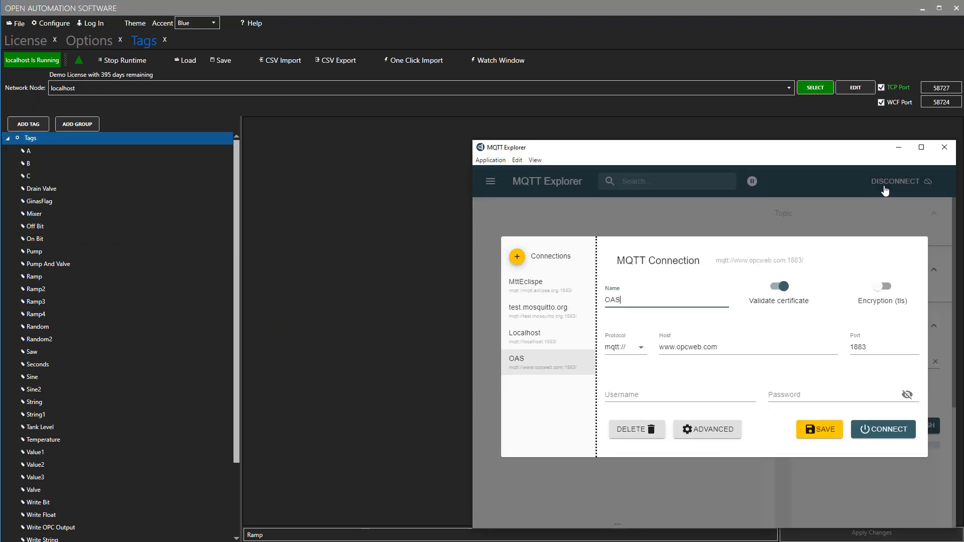
pyautogui.click(553, 341)
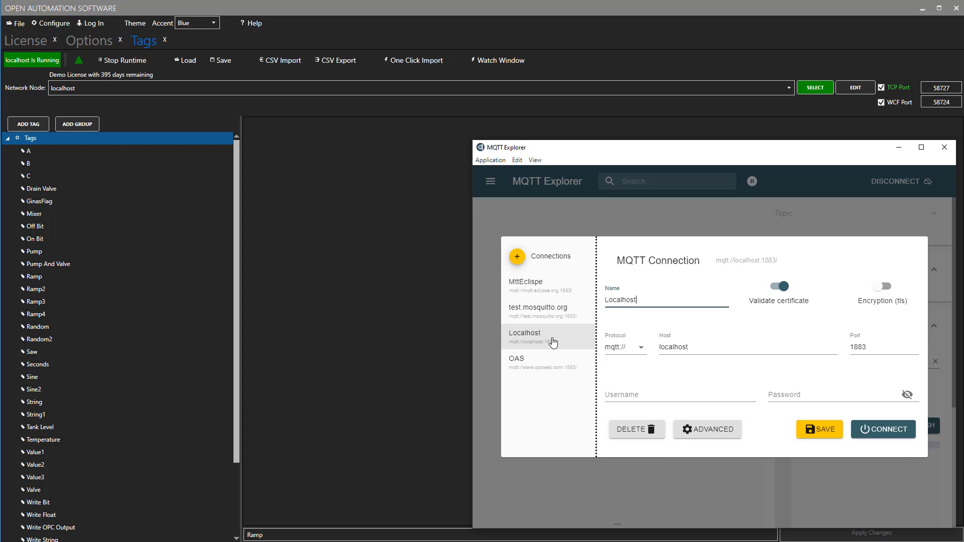
pyautogui.click(874, 429)
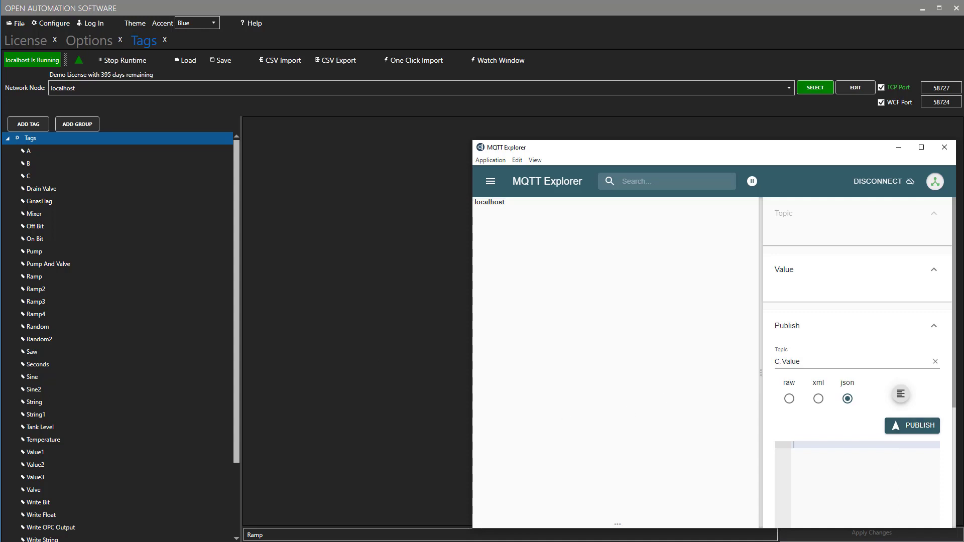
# - Add a root tag named D, a Double Float with value 0
pyautogui.click(27, 125)
pyautogui.write('D')
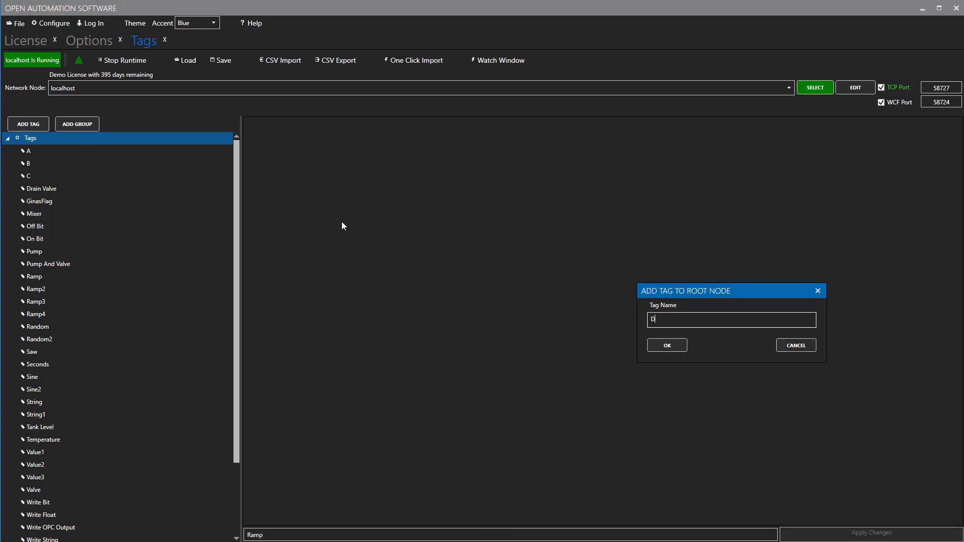
pyautogui.click(667, 345)
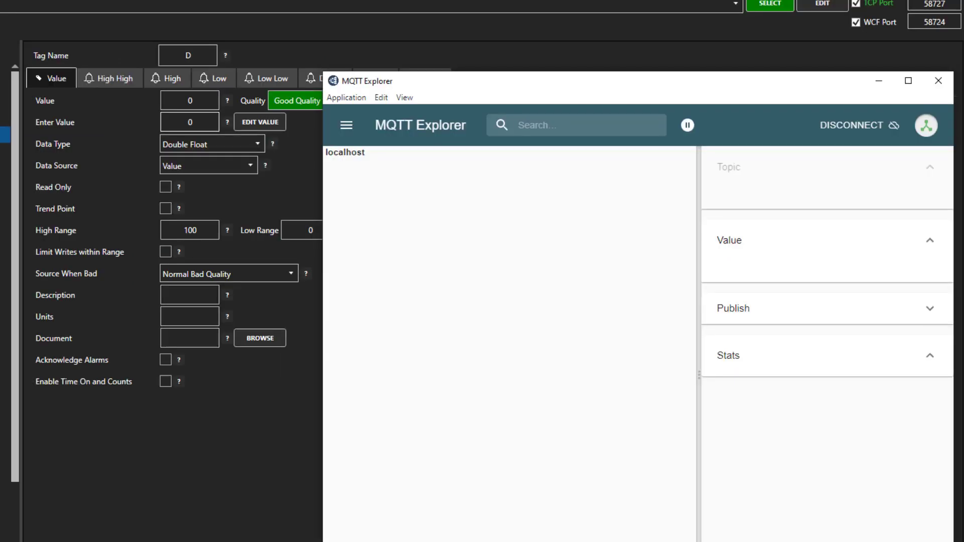
# - Publish the value 5 to topic D.Value from MQTT Explorer
pyautogui.click(927, 315)
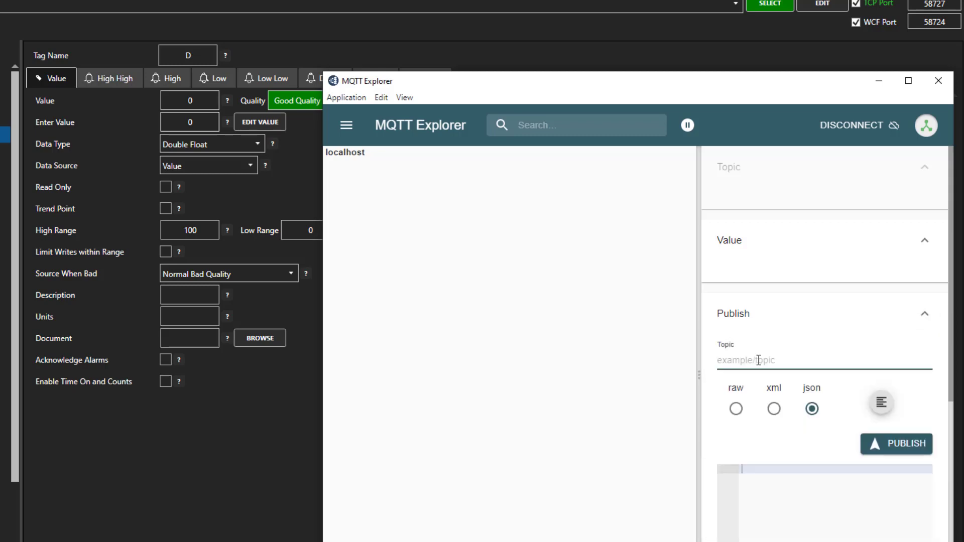
pyautogui.click(757, 360)
pyautogui.write('D.Value')
pyautogui.click(764, 489)
pyautogui.write('5')
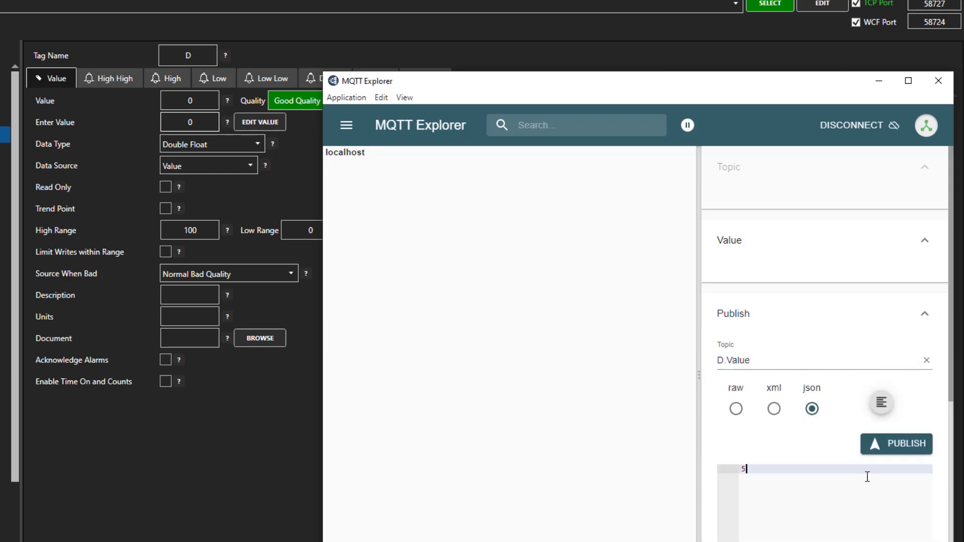
pyautogui.click(892, 445)
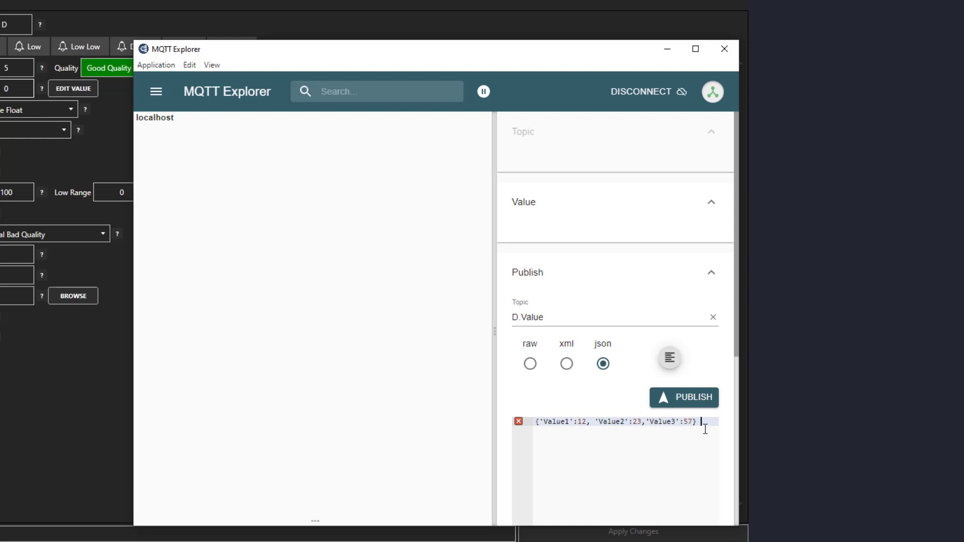
# - Select the leading D of the D.Value topic to replace it
pyautogui.moveTo(517, 317); pyautogui.dragTo(503, 323)
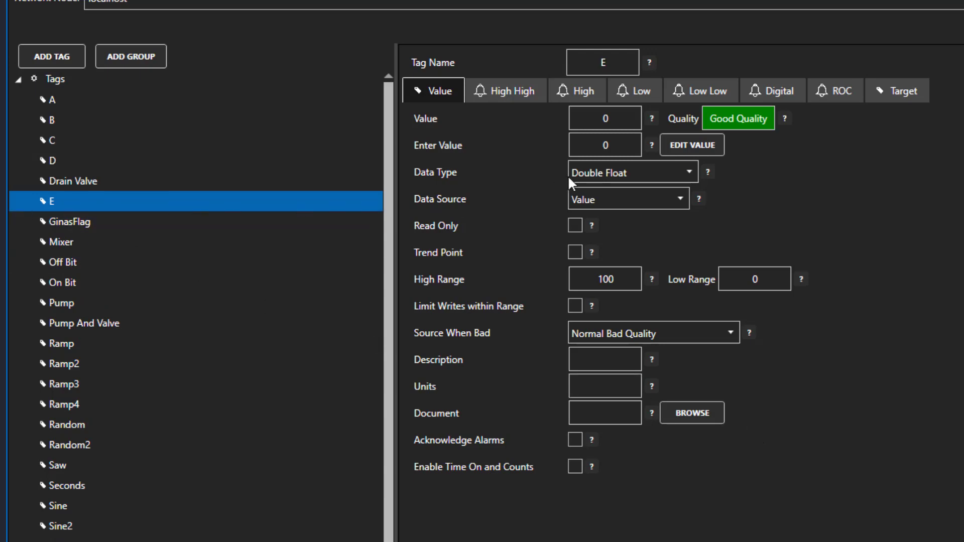
# - Make tag E a Calculation tag with formula JSONQUERY([C.Value], "Value1")
pyautogui.click(680, 199)
pyautogui.click(612, 312)
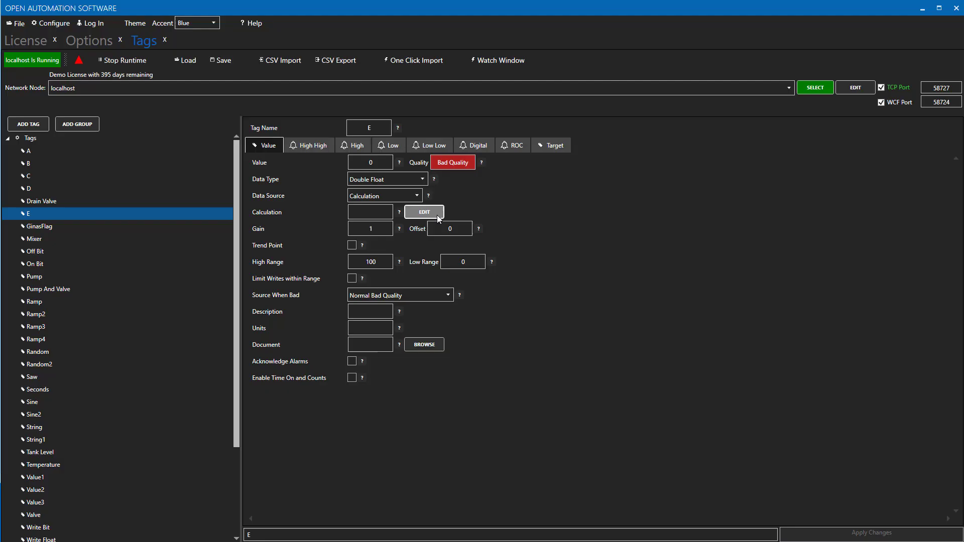
pyautogui.click(424, 212)
pyautogui.write('JSONQUERY([C.Value], "Value1")')
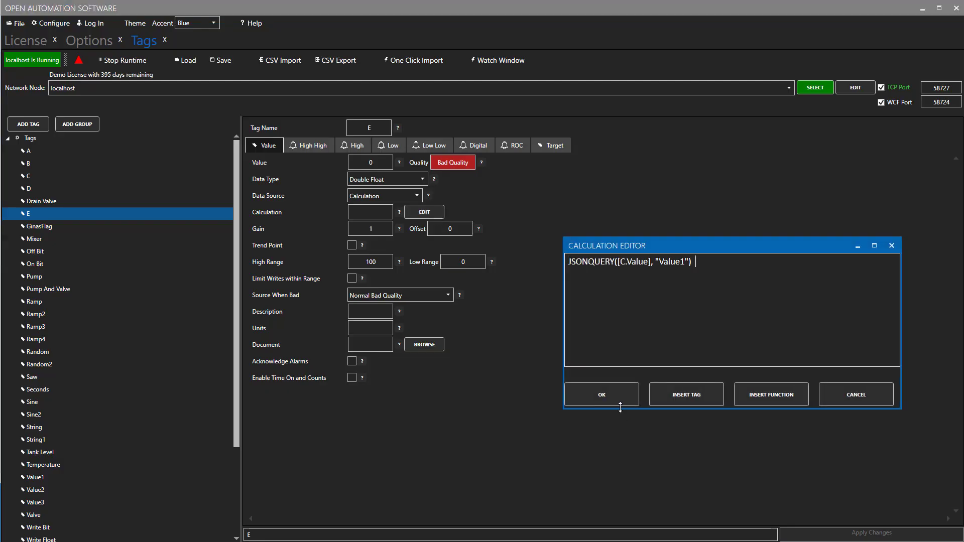
pyautogui.click(620, 399)
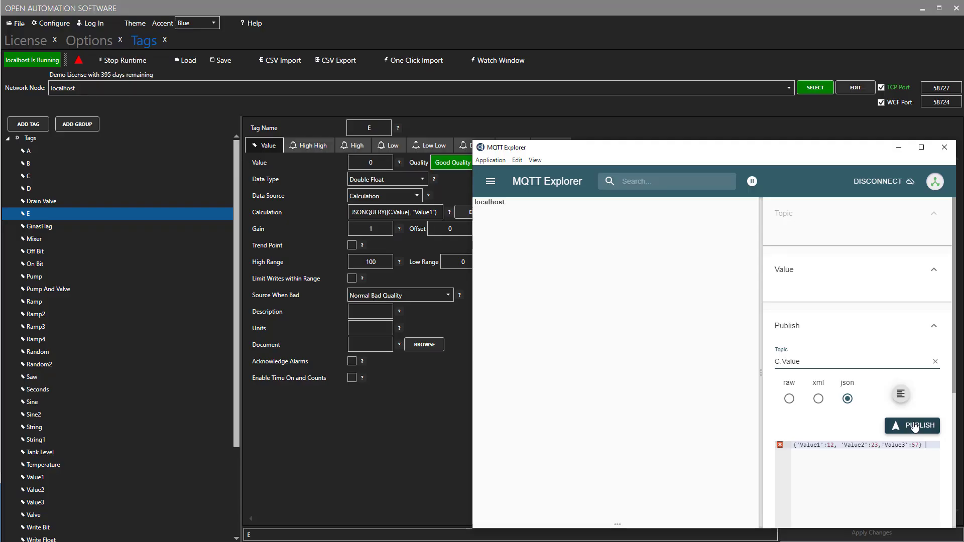
# - Publish the JSON {'Value1':12, 'Value2':23,'Value3':57} to C.Value
pyautogui.click(915, 426)
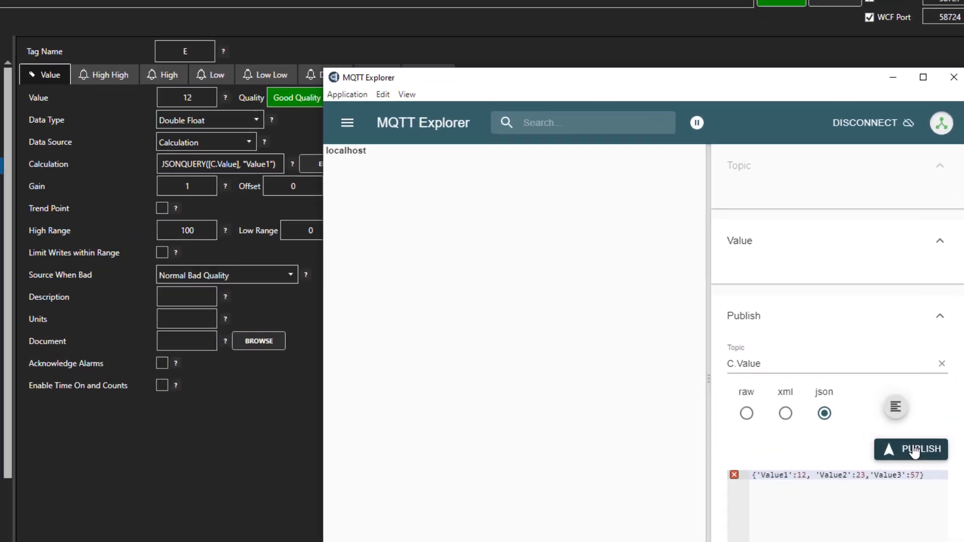